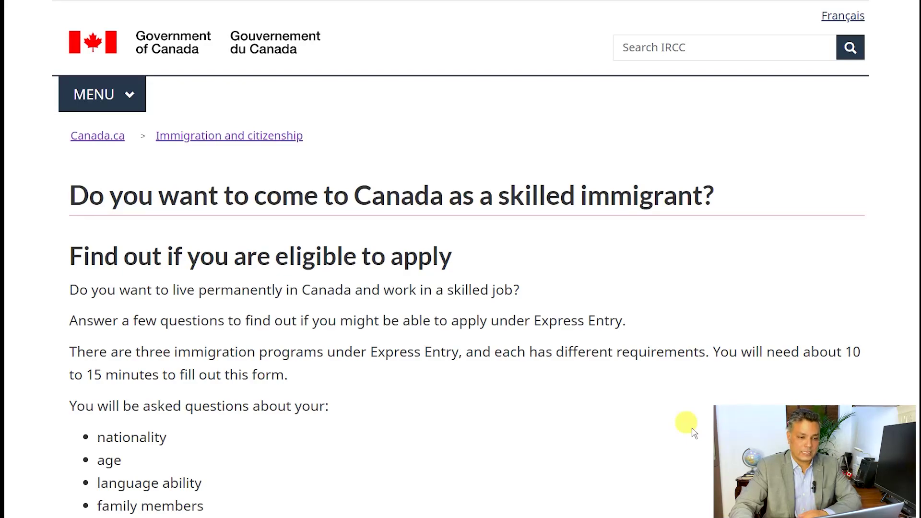
# Start the Express Entry eligibility check from the skilled immigrant information page
pyautogui.scroll(-3, 694, 433)
pyautogui.scroll(-10, 690, 427)
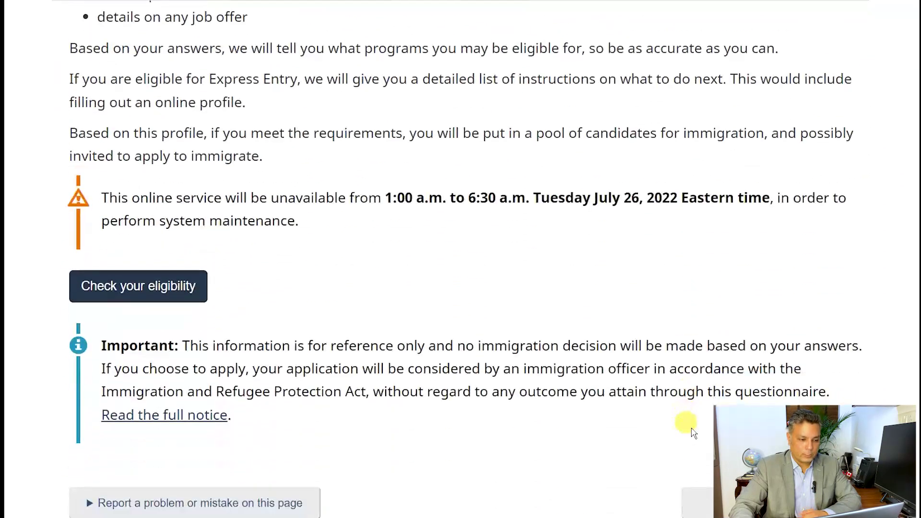
pyautogui.click(182, 294)
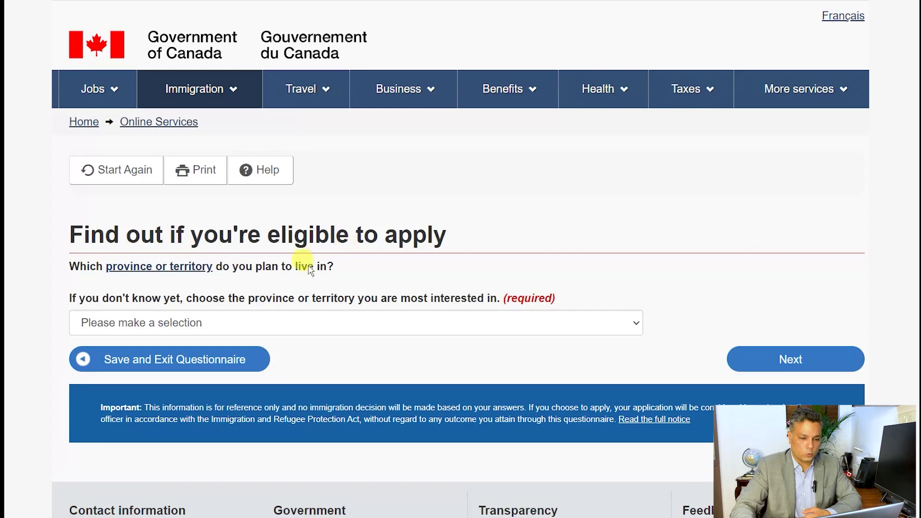
# Choose Ontario as the province or territory to live in and continue to the following question
pyautogui.click(309, 326)
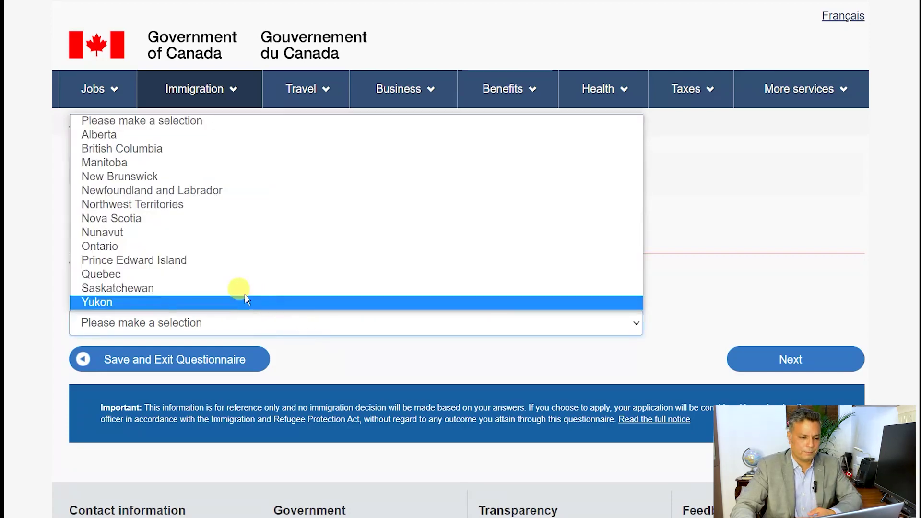
pyautogui.click(199, 247)
pyautogui.click(789, 359)
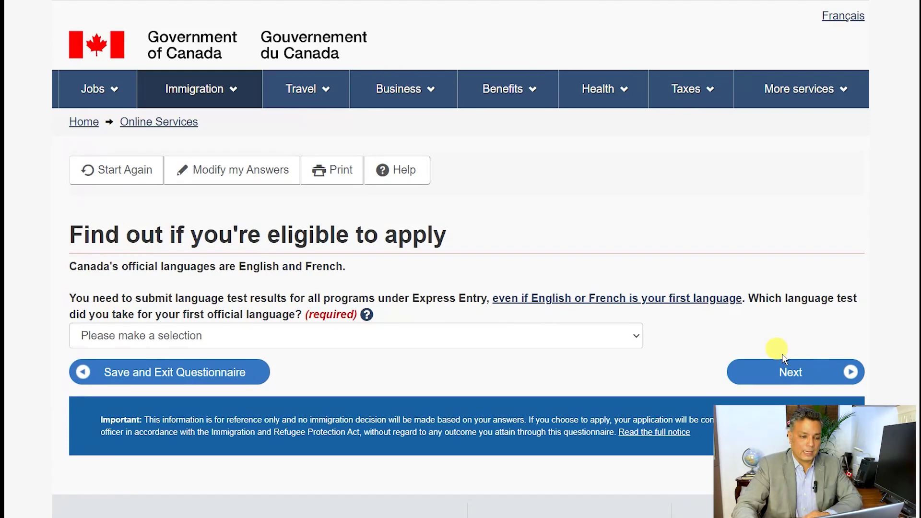
# Select IELTS as the language test taken for the first official language and submit the answer
pyautogui.click(426, 339)
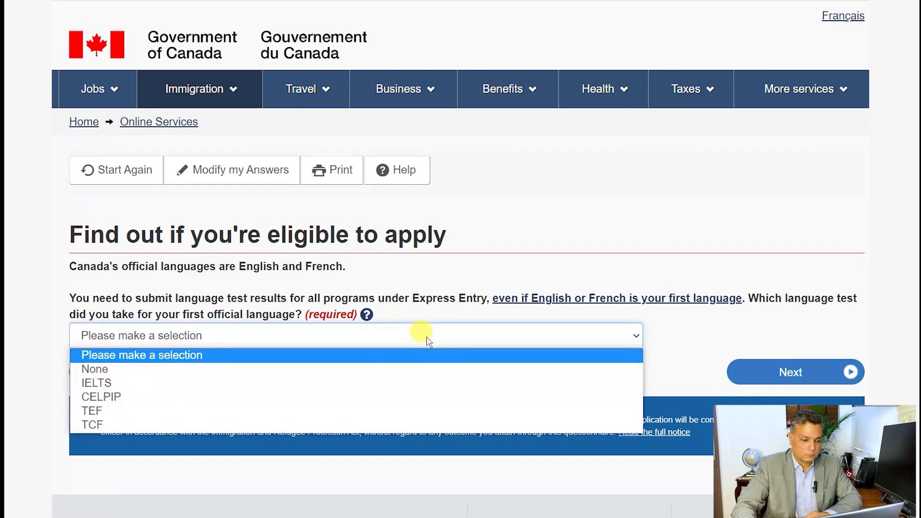
pyautogui.click(339, 383)
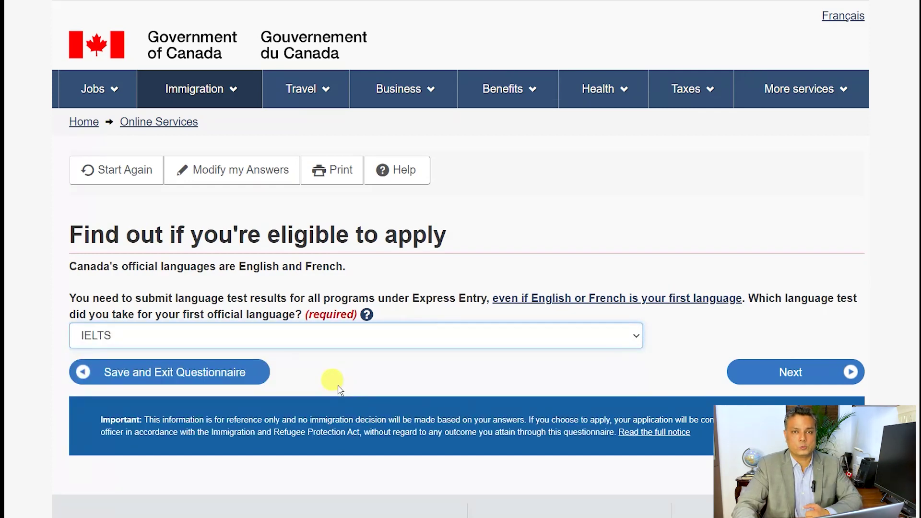
pyautogui.click(758, 374)
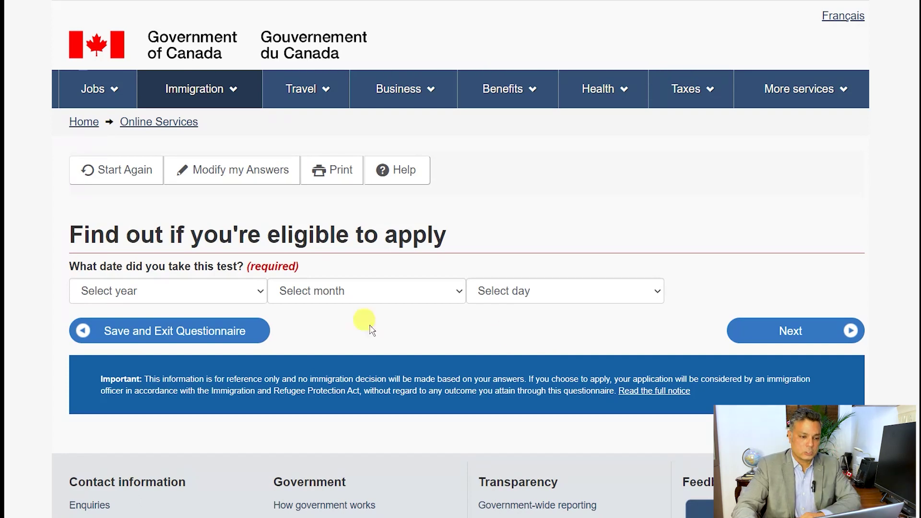
# Set the language test date to 2022, January, 01 and continue to the test scores
pyautogui.click(261, 296)
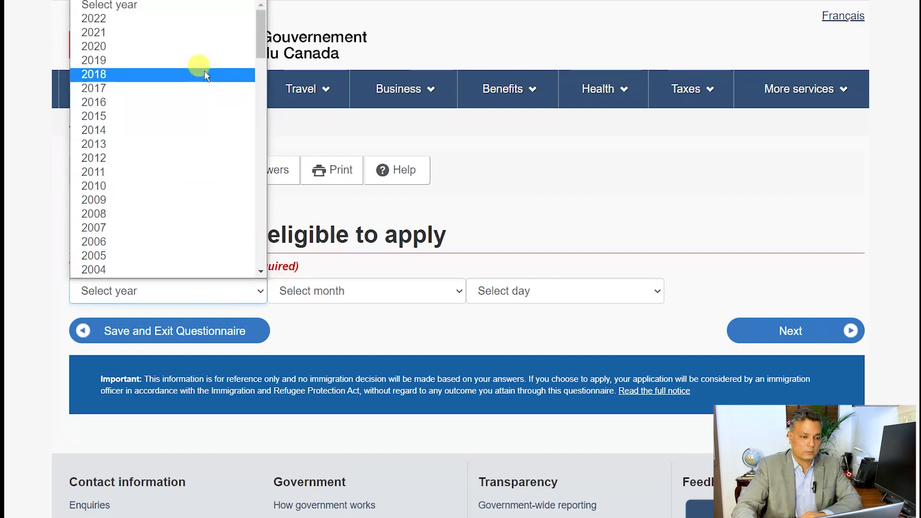
pyautogui.click(144, 19)
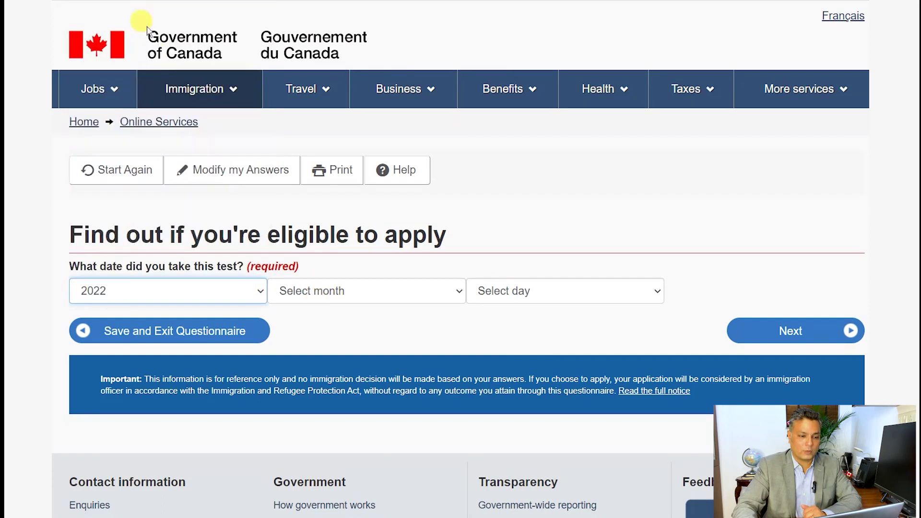
pyautogui.click(339, 291)
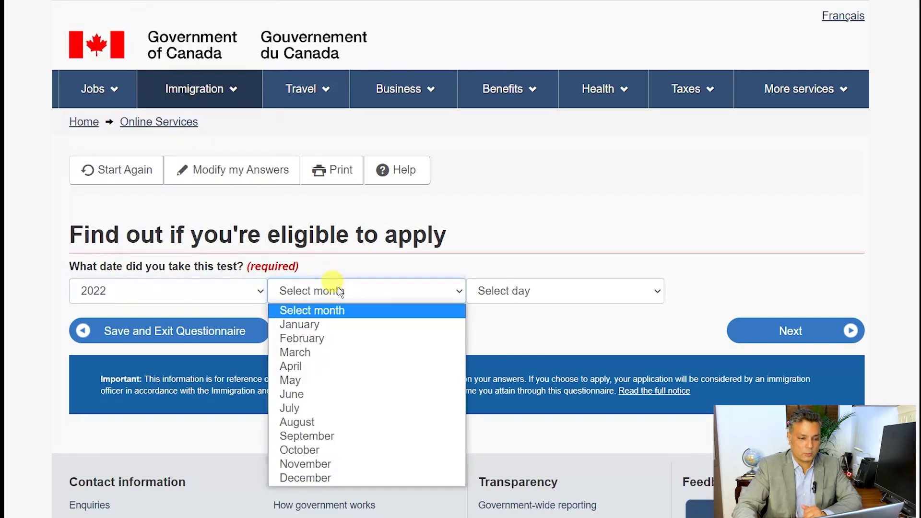
pyautogui.click(328, 324)
pyautogui.click(508, 293)
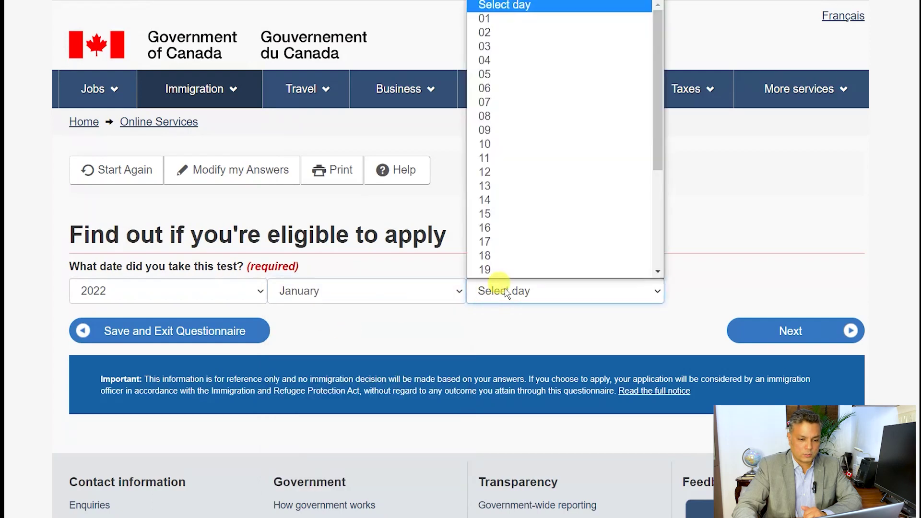
pyautogui.click(506, 18)
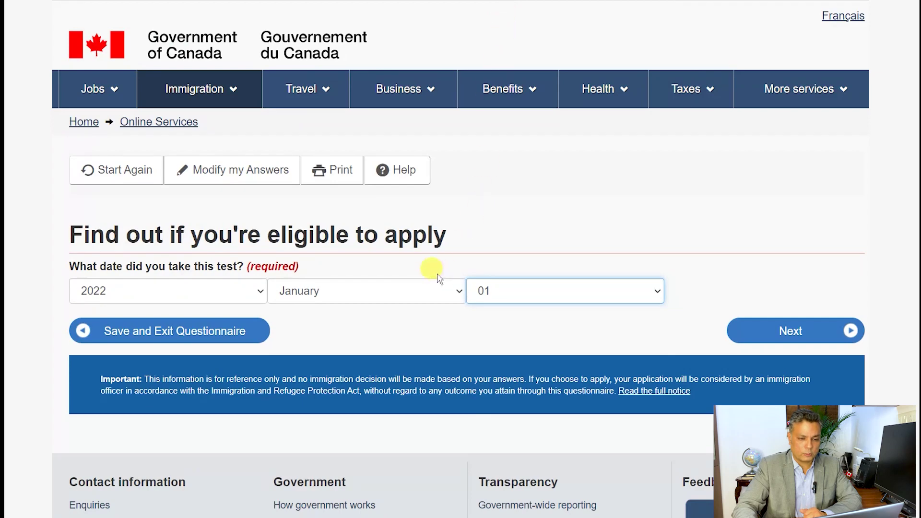
pyautogui.click(791, 336)
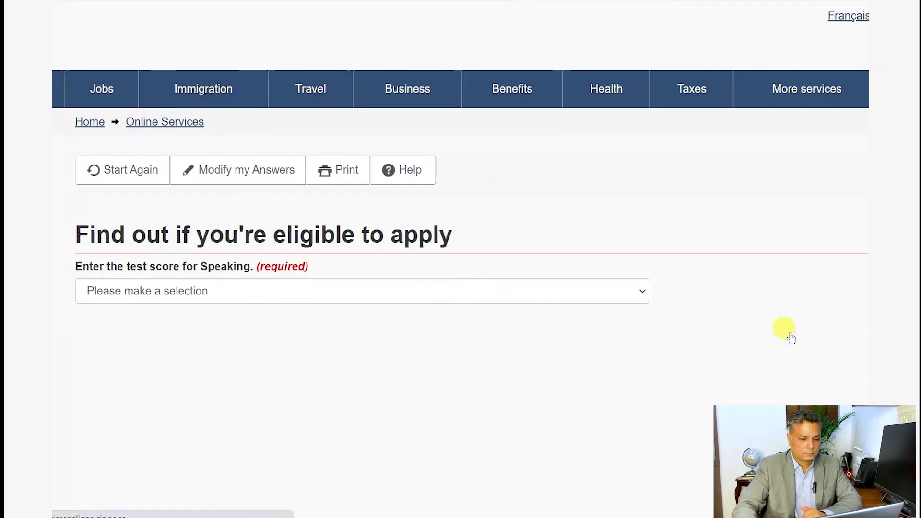
# Enter the test scores as Speaking 8.5, Listening 8, Reading 7.5 and Writing 7, and submit them
pyautogui.click(220, 300)
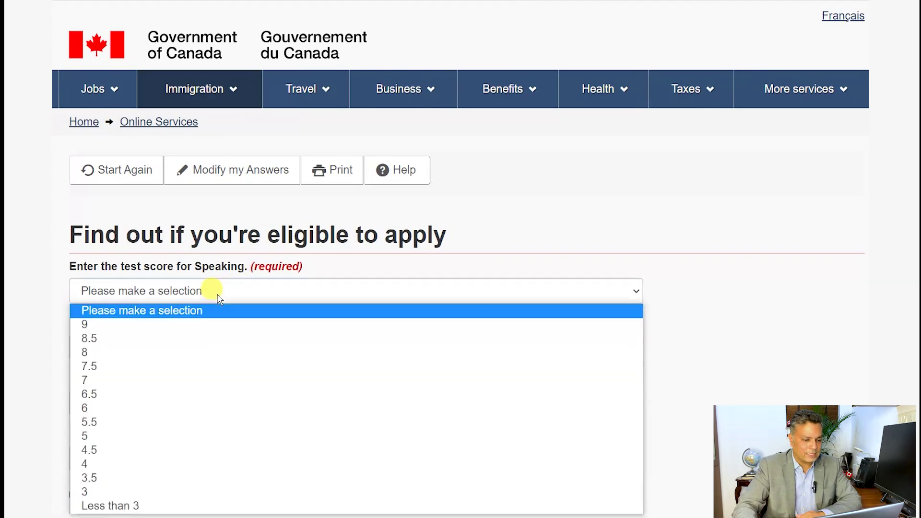
pyautogui.click(175, 337)
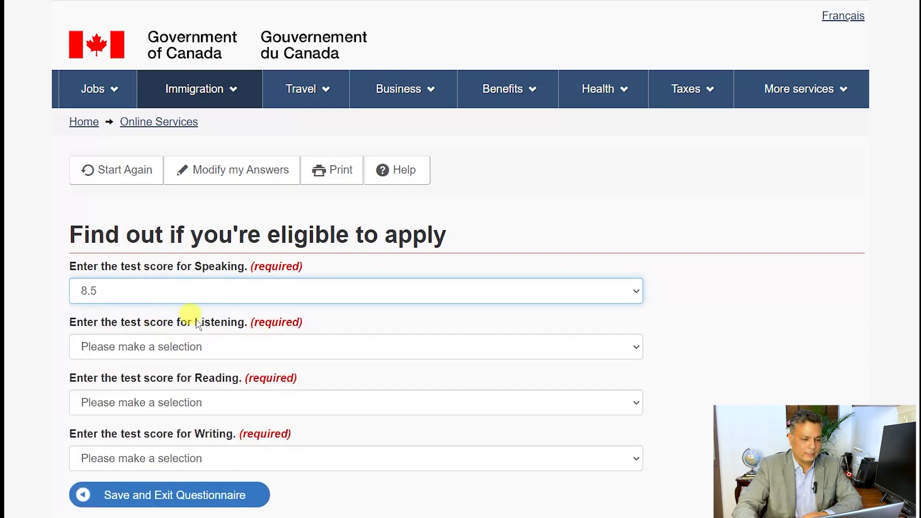
pyautogui.click(161, 351)
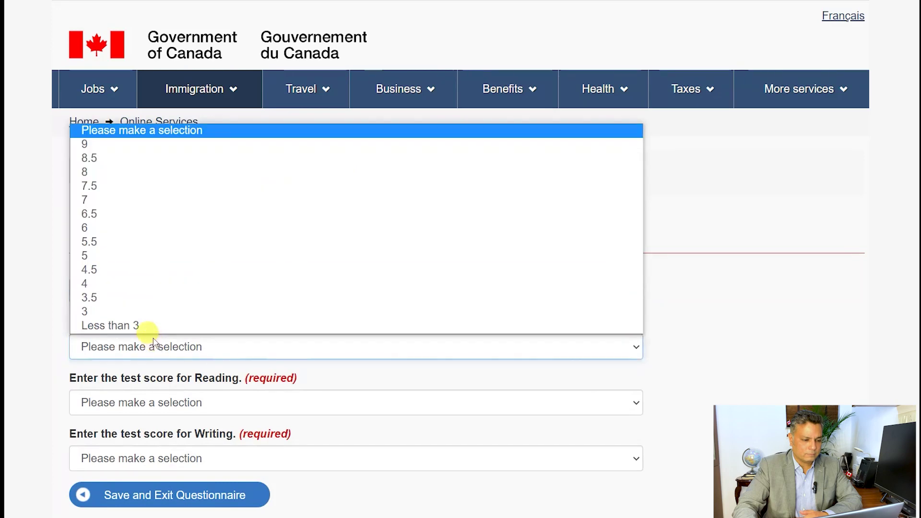
pyautogui.click(128, 171)
pyautogui.click(144, 402)
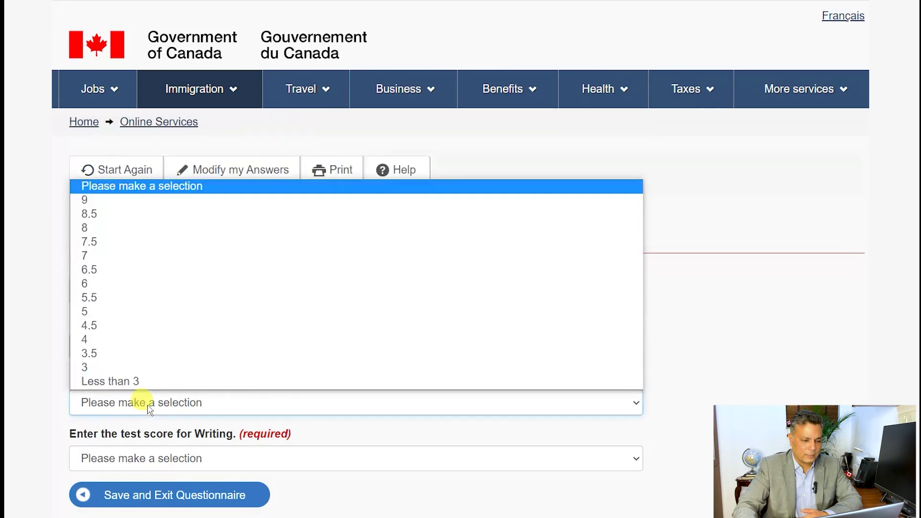
pyautogui.click(129, 243)
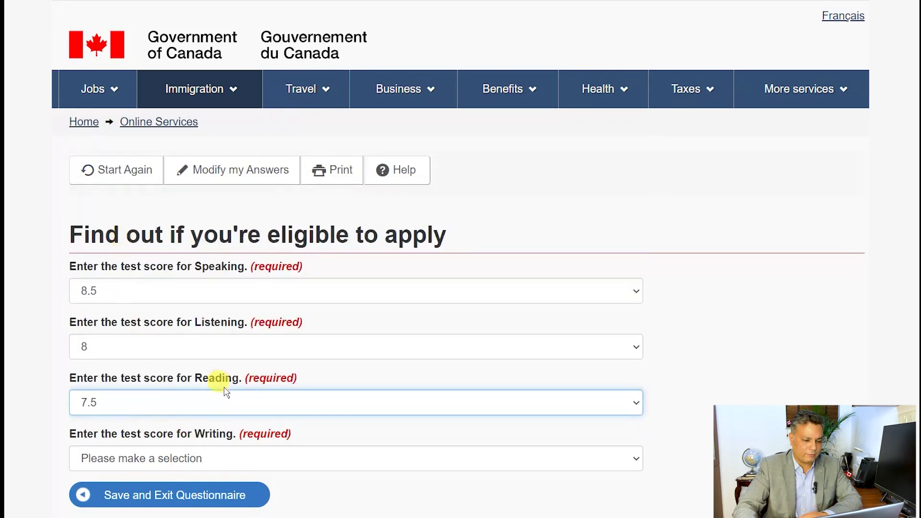
pyautogui.click(204, 468)
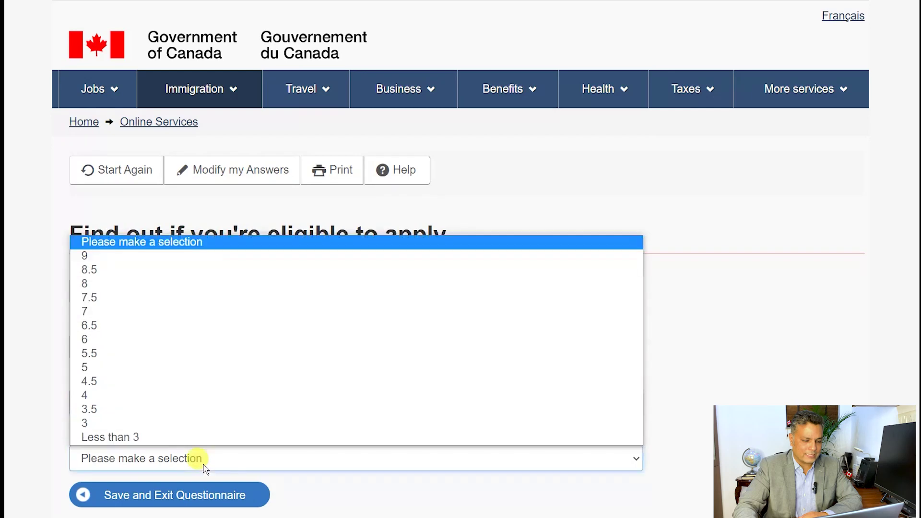
pyautogui.click(128, 312)
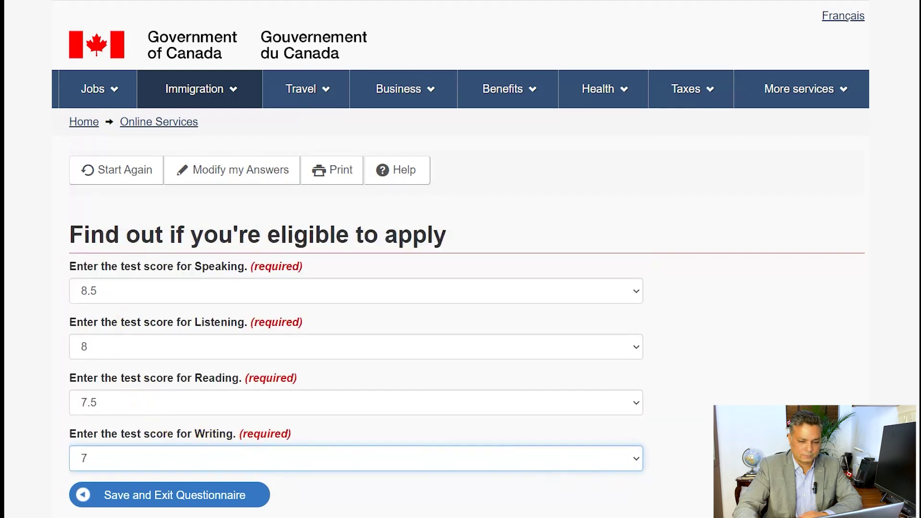
pyautogui.click(785, 501)
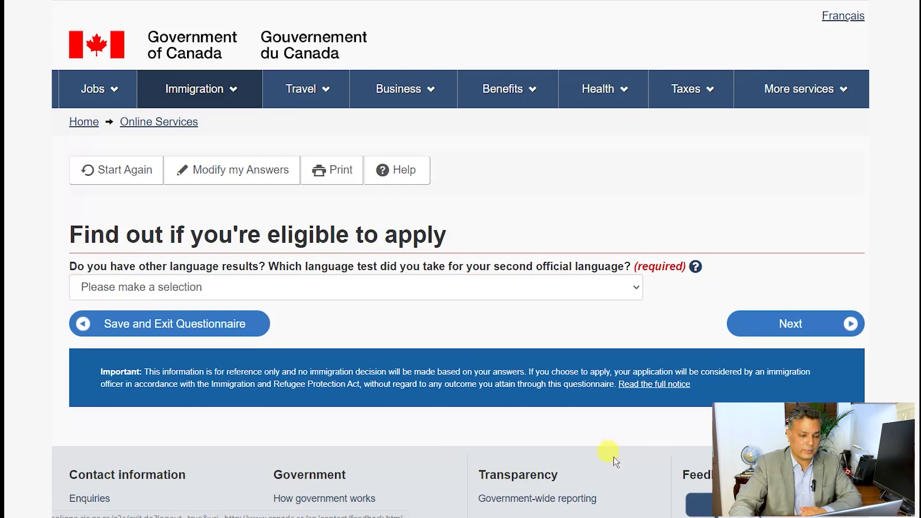
# Answer None for the second official language test and continue to the work experience questions
pyautogui.click(357, 284)
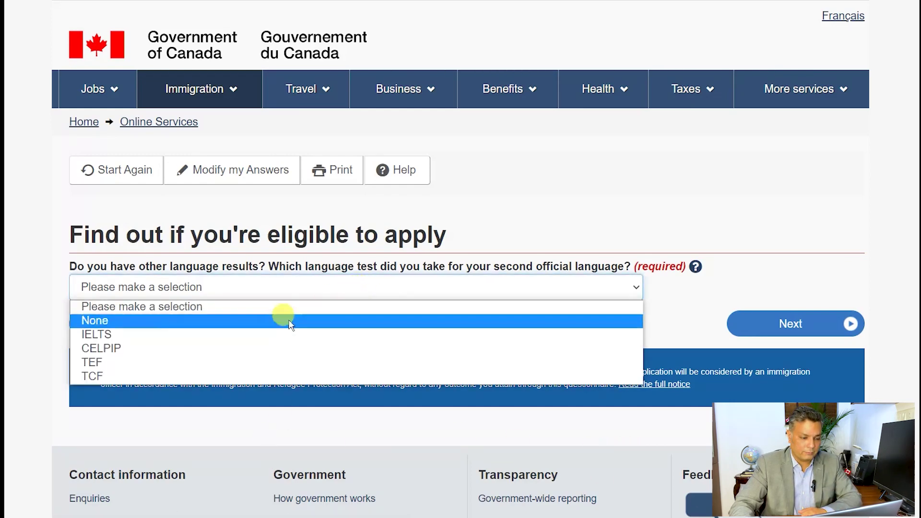
pyautogui.click(216, 320)
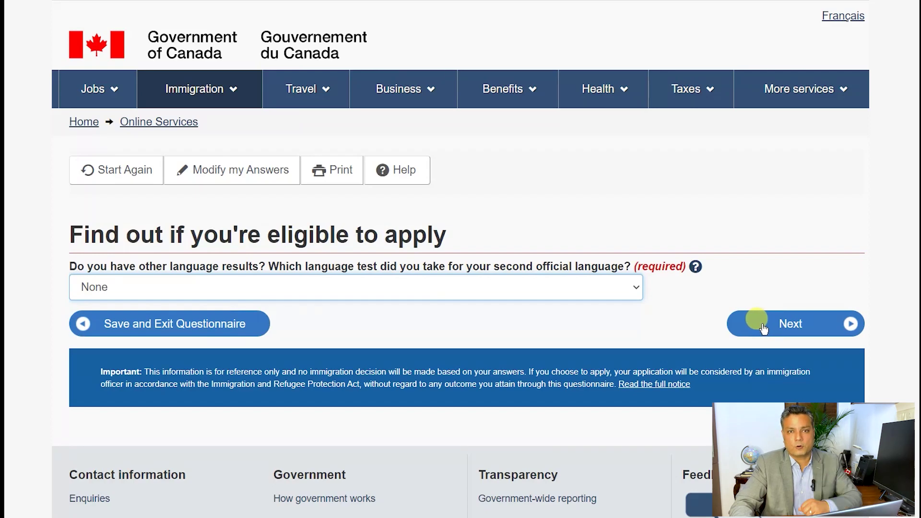
pyautogui.click(817, 327)
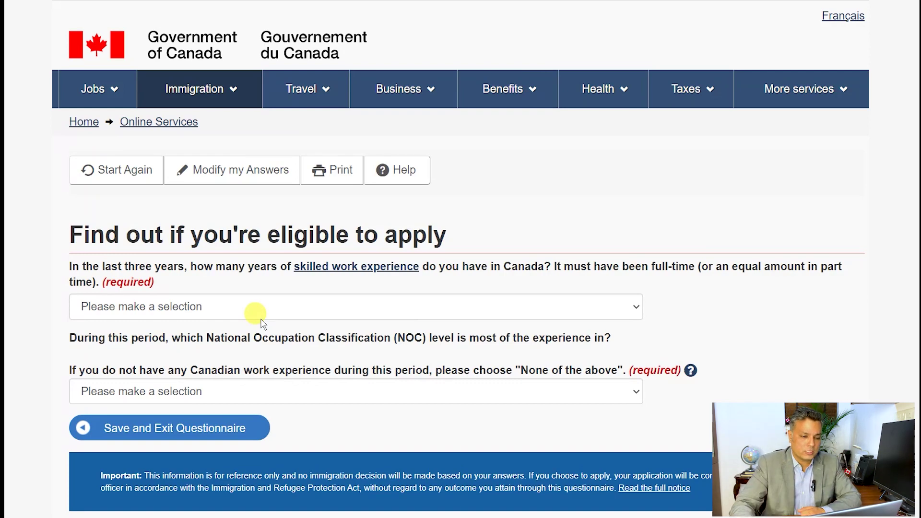
# Set skilled work experience in Canada over the last three years to None and its NOC level to None of the above
pyautogui.click(236, 307)
pyautogui.click(163, 338)
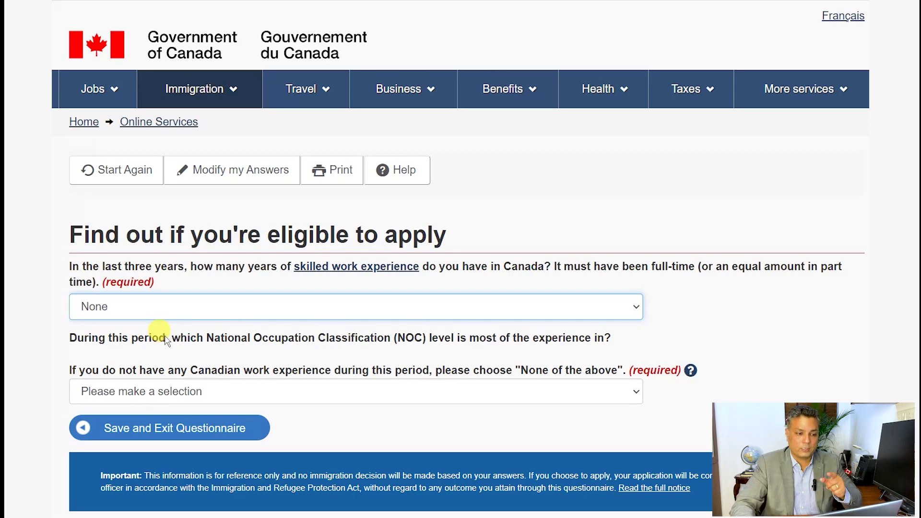
pyautogui.click(241, 398)
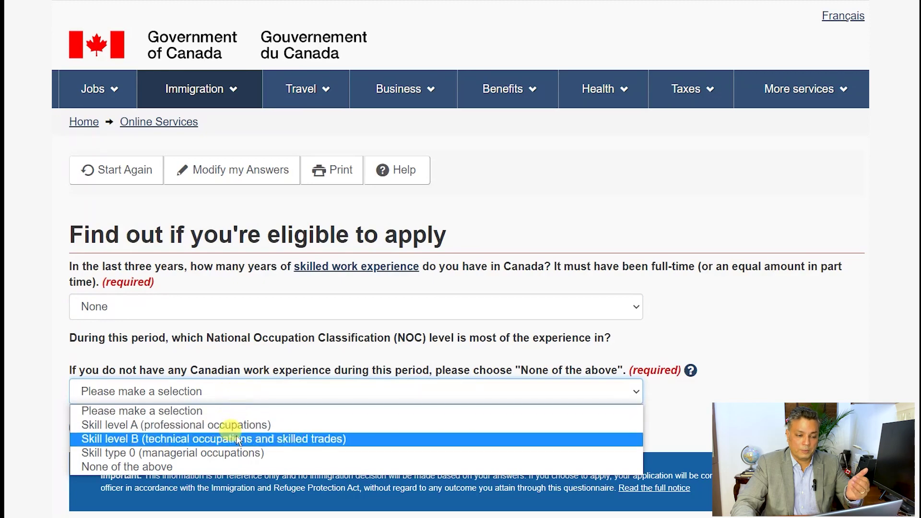
pyautogui.click(230, 466)
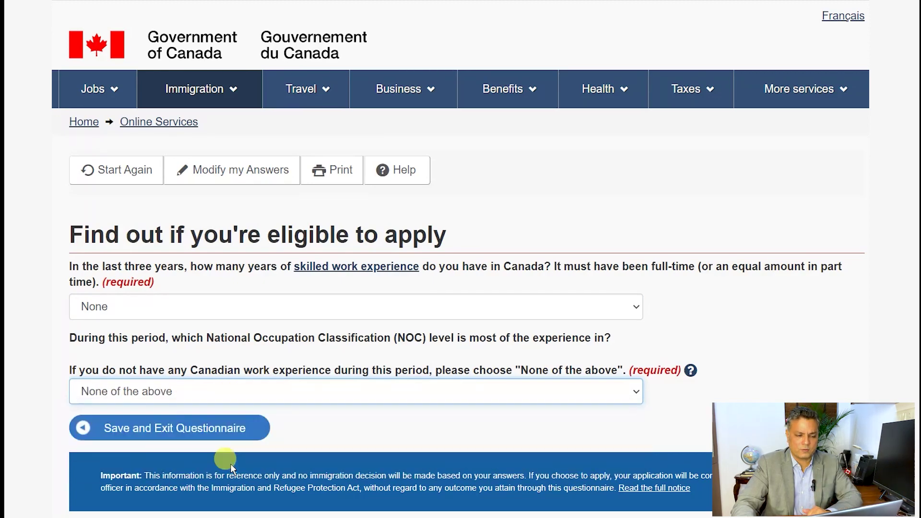
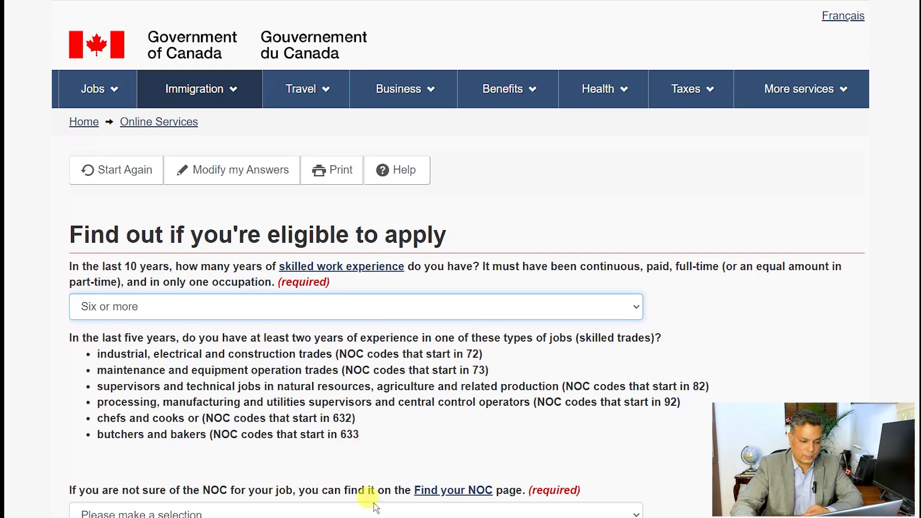
# Answer None to the question about two years of skilled trades experience in the last five years and continue
pyautogui.scroll(-2, 365, 437)
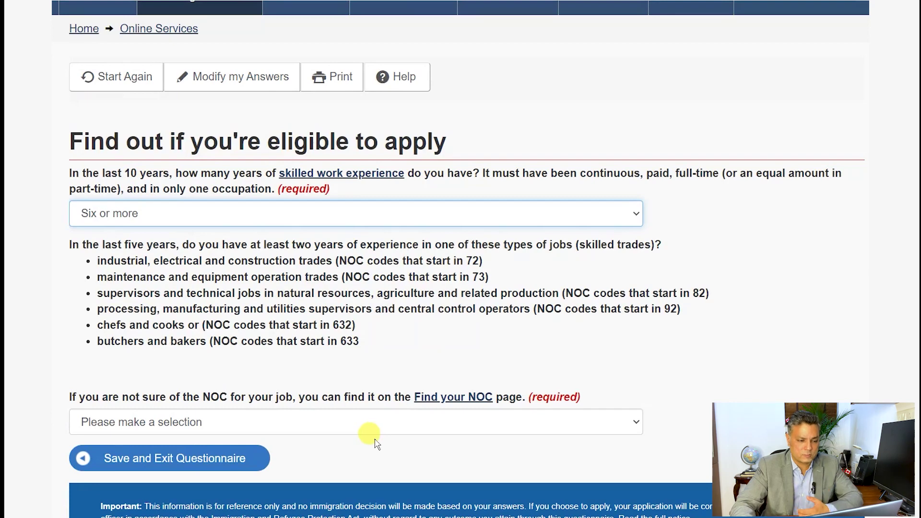
pyautogui.scroll(-2, 369, 440)
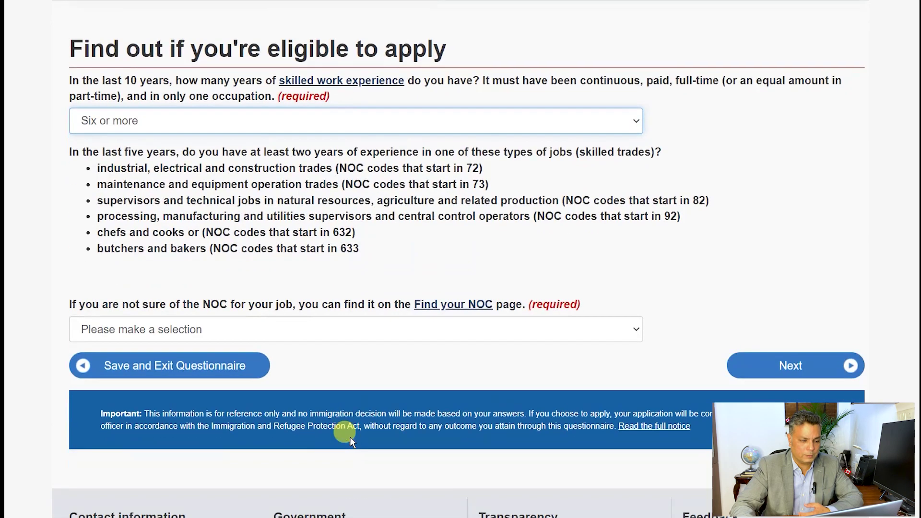
pyautogui.click(350, 328)
pyautogui.click(266, 363)
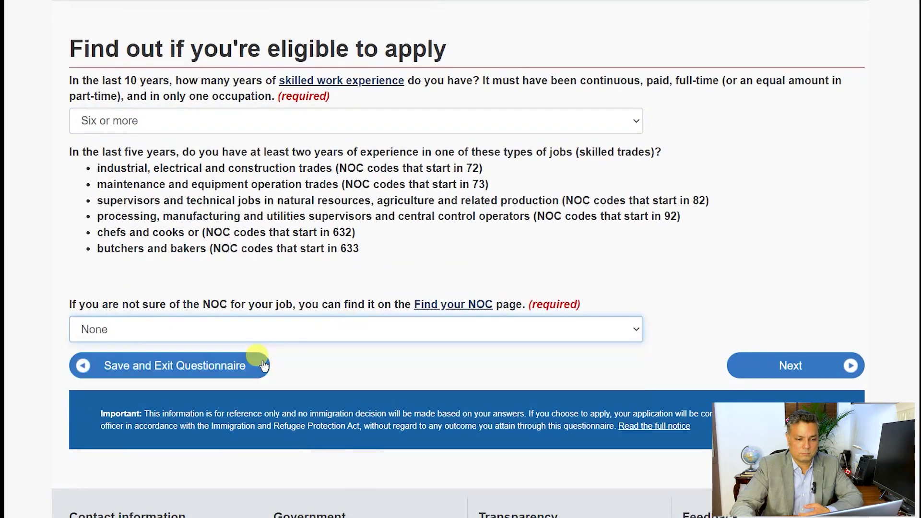
pyautogui.click(829, 370)
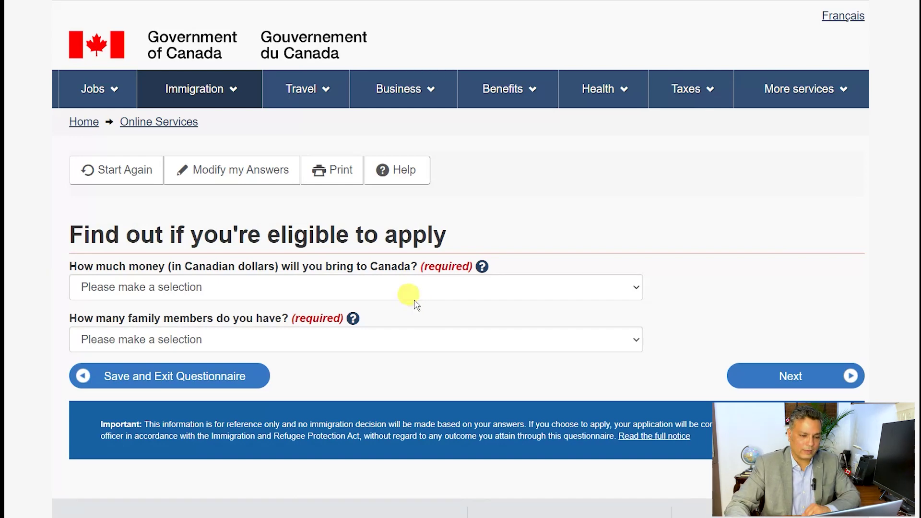
# Set the money brought to Canada to 16,570 - 20,370 and the family members to 1, and continue
pyautogui.click(375, 293)
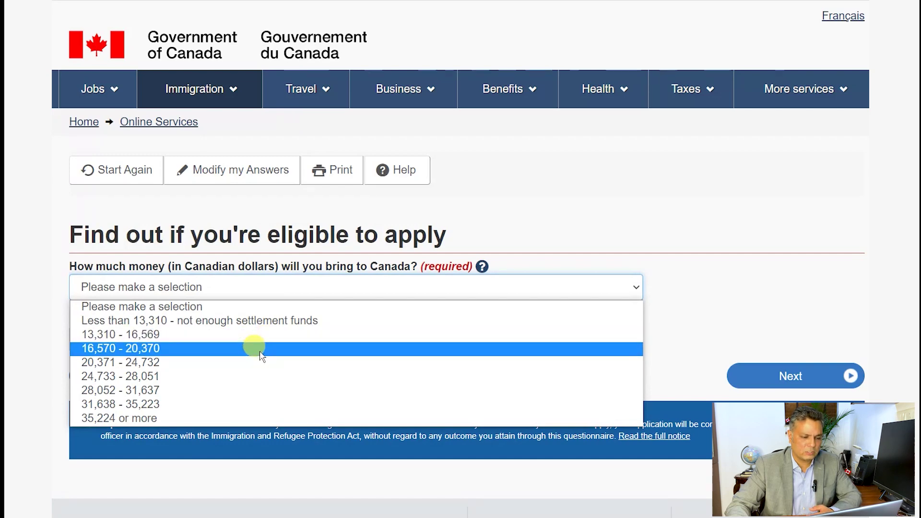
pyautogui.click(258, 349)
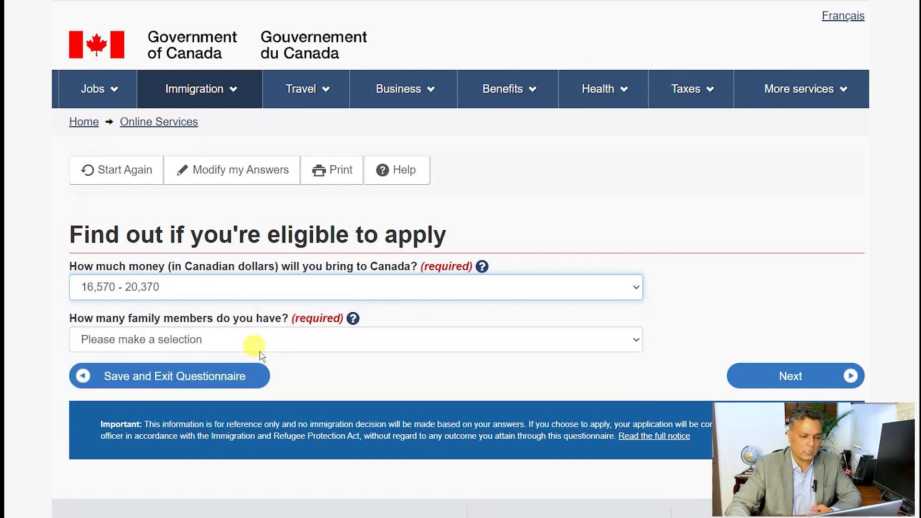
pyautogui.click(310, 340)
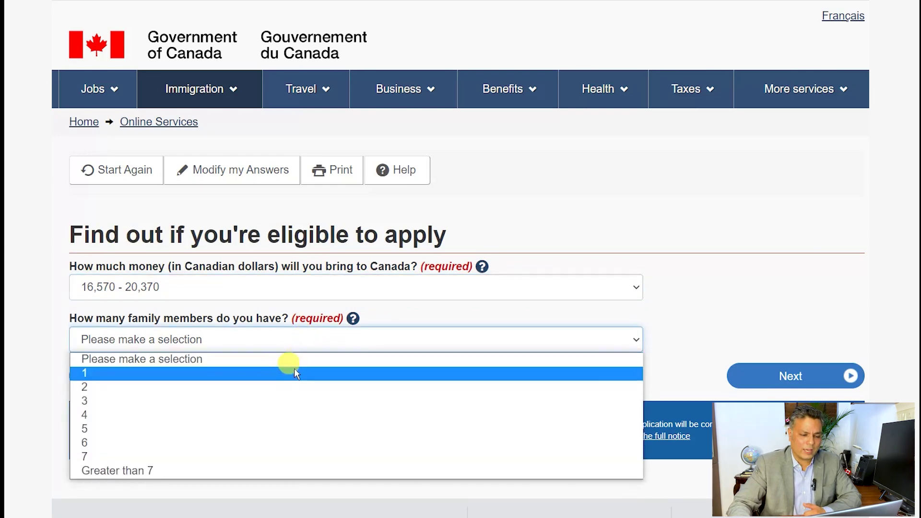
pyautogui.click(288, 375)
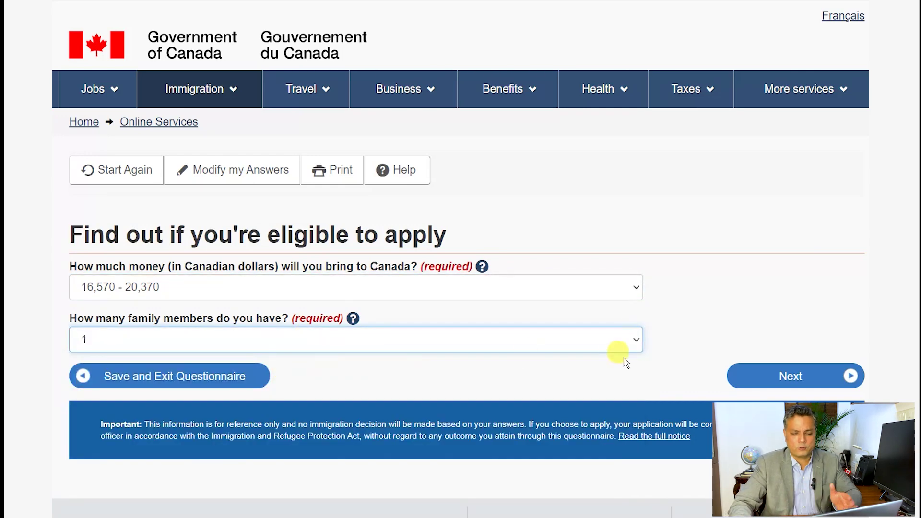
pyautogui.click(785, 376)
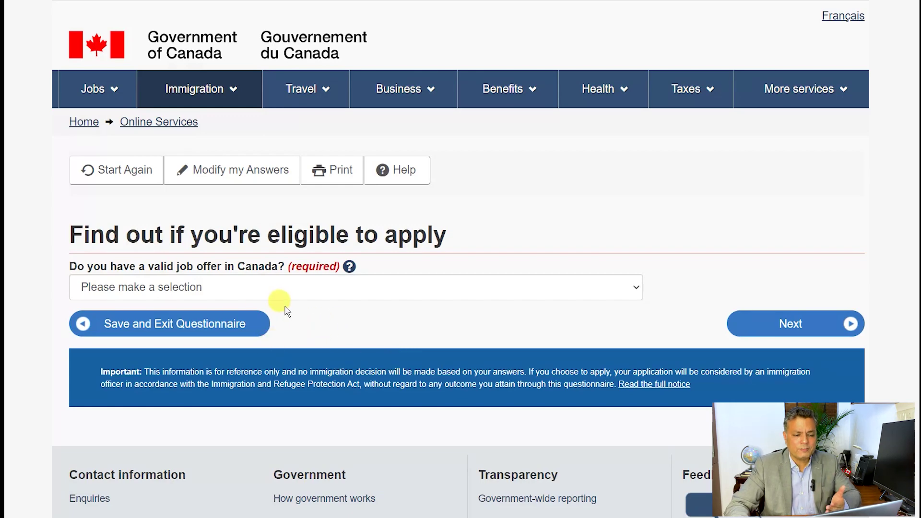
# Answer No to having a valid job offer in Canada and continue
pyautogui.click(288, 287)
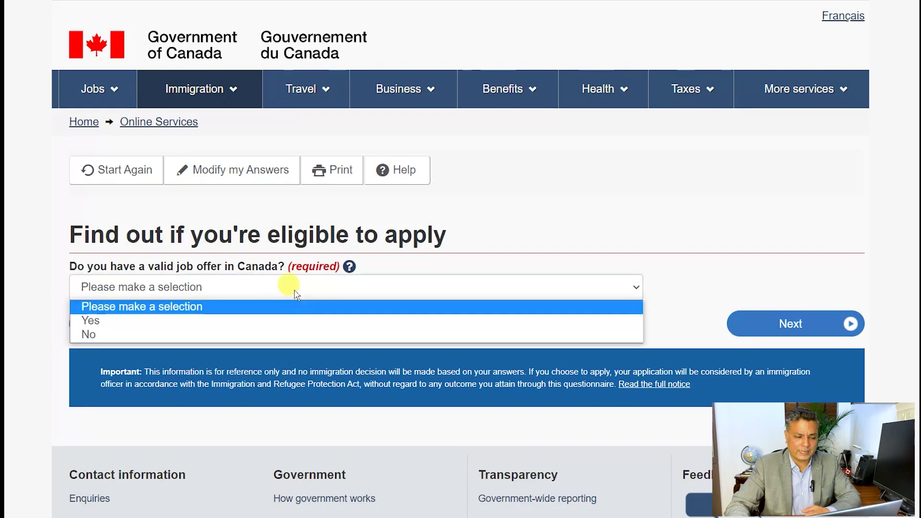
pyautogui.click(196, 334)
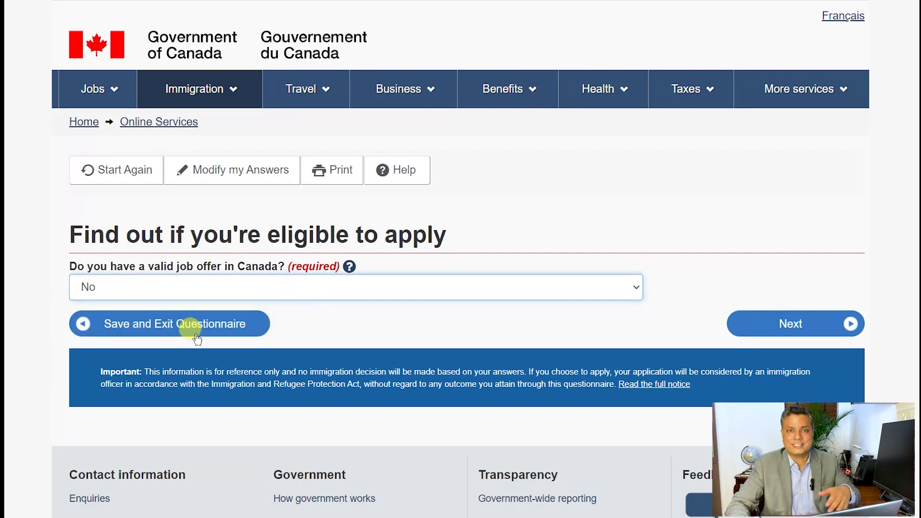
pyautogui.click(769, 327)
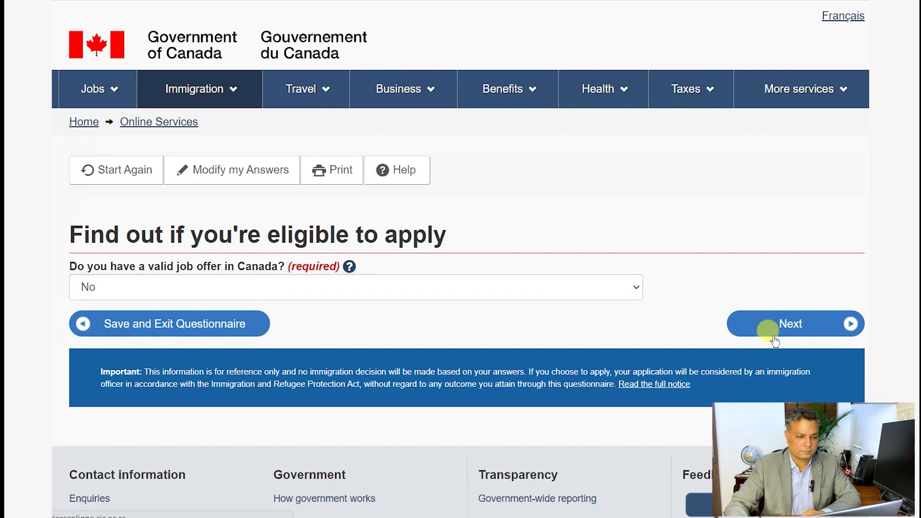
# Fill in the year, month and day of the applicant's date of birth
pyautogui.scroll(-2, 346, 361)
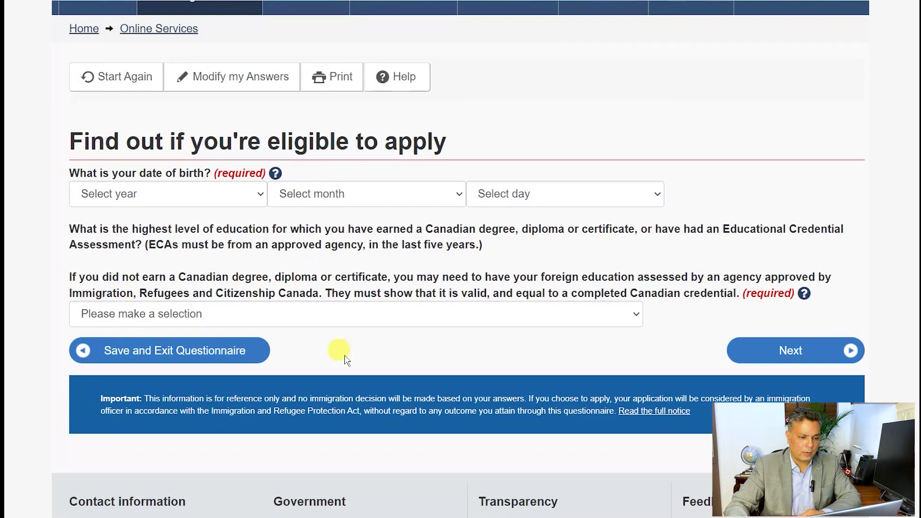
pyautogui.scroll(2, 346, 360)
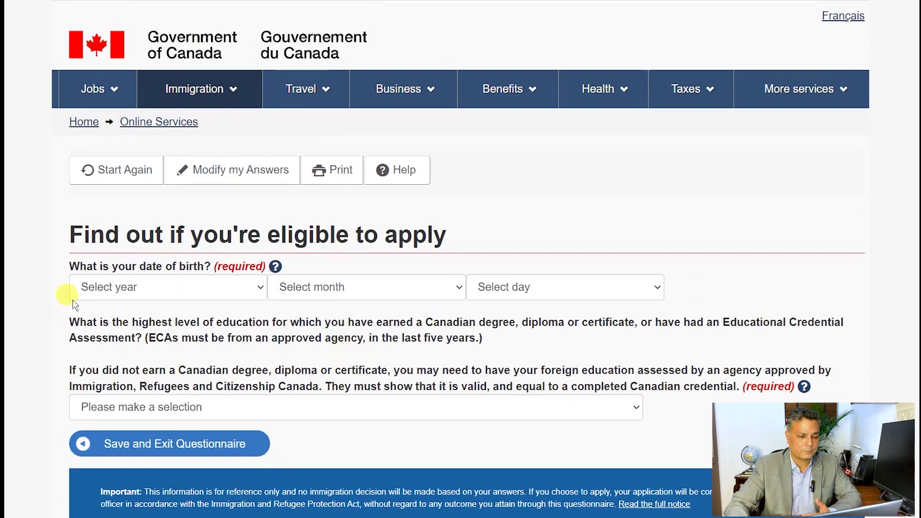
pyautogui.click(135, 288)
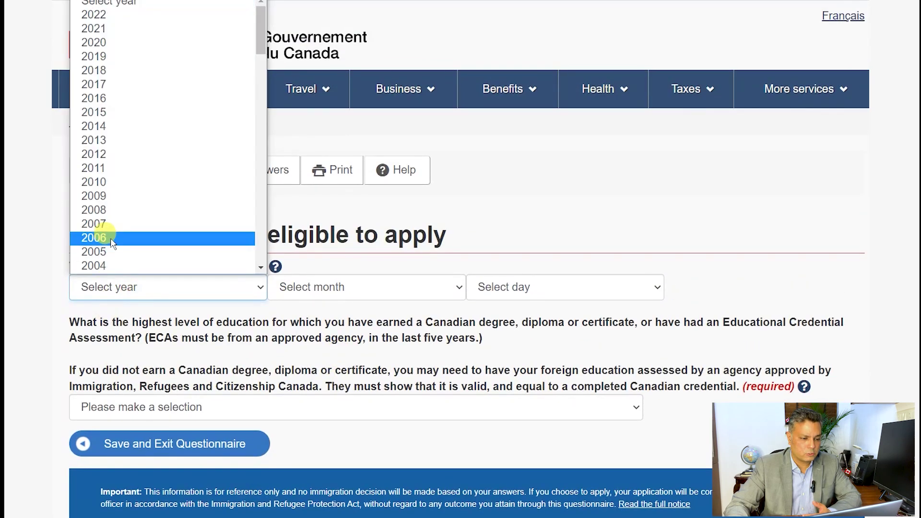
pyautogui.scroll(-4, 110, 238)
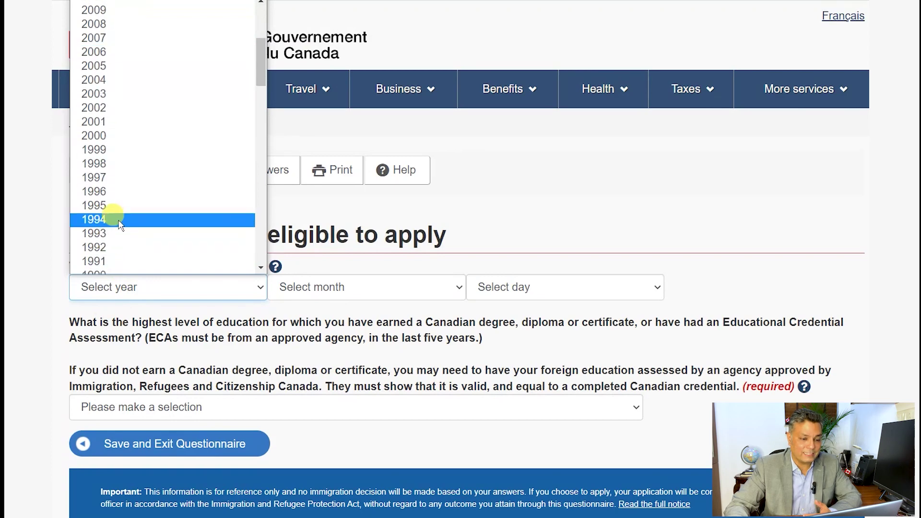
pyautogui.click(119, 224)
pyautogui.click(339, 288)
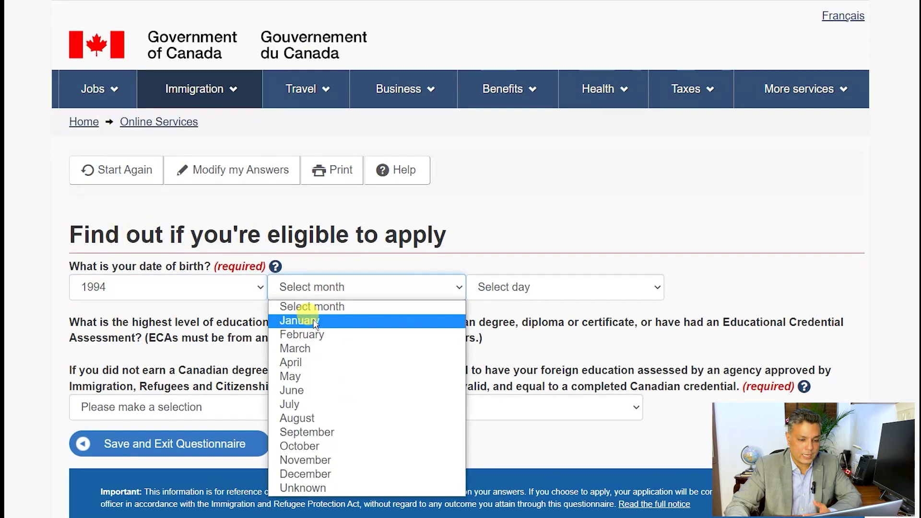
pyautogui.click(315, 323)
pyautogui.click(523, 288)
pyautogui.scroll(-1, 530, 20)
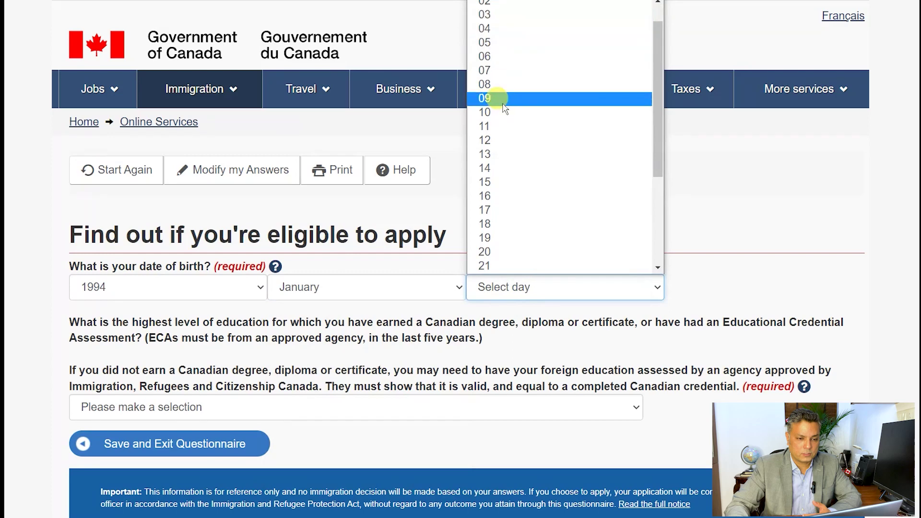
pyautogui.scroll(1, 499, 58)
pyautogui.click(495, 17)
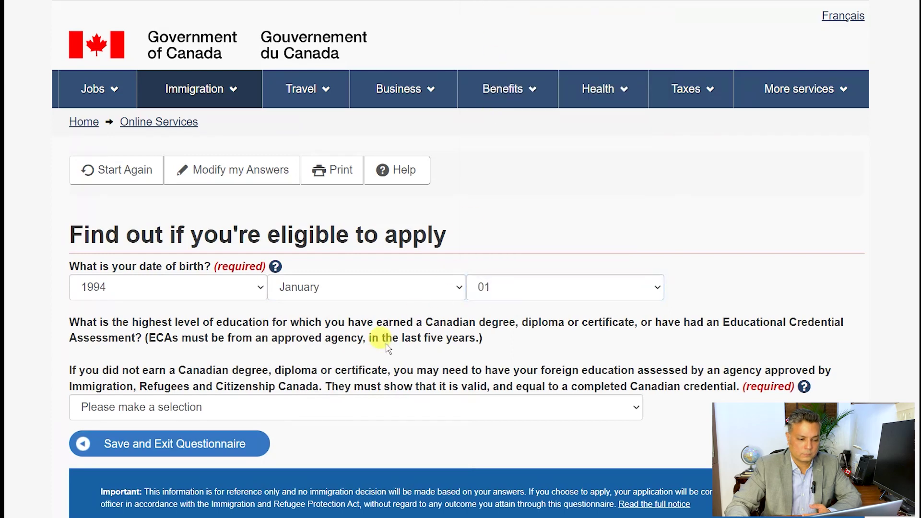
# Set the highest level of education to Bachelor's degree OR a three or more year program and try to continue
pyautogui.scroll(-2, 405, 361)
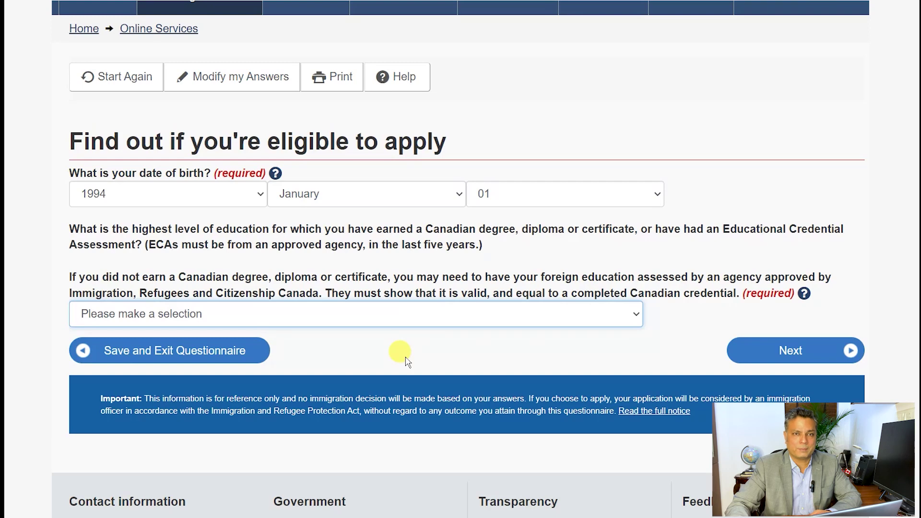
pyautogui.click(221, 325)
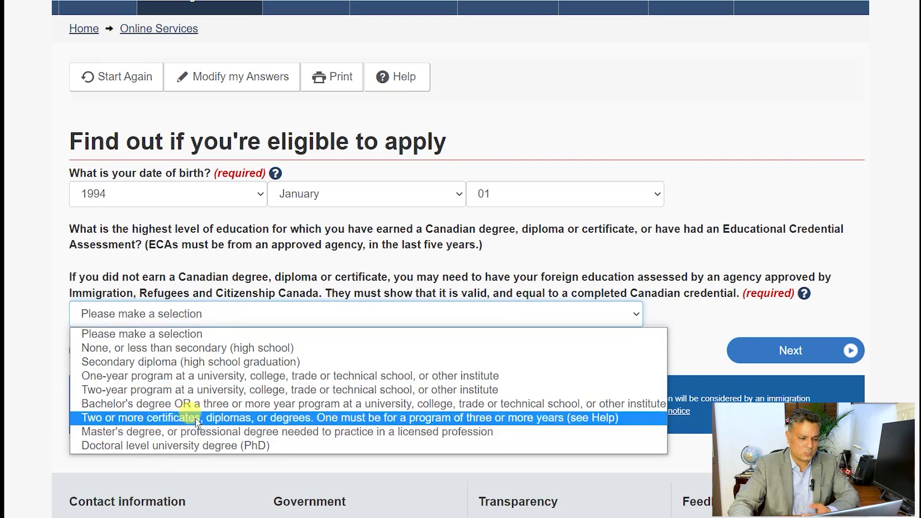
pyautogui.click(152, 405)
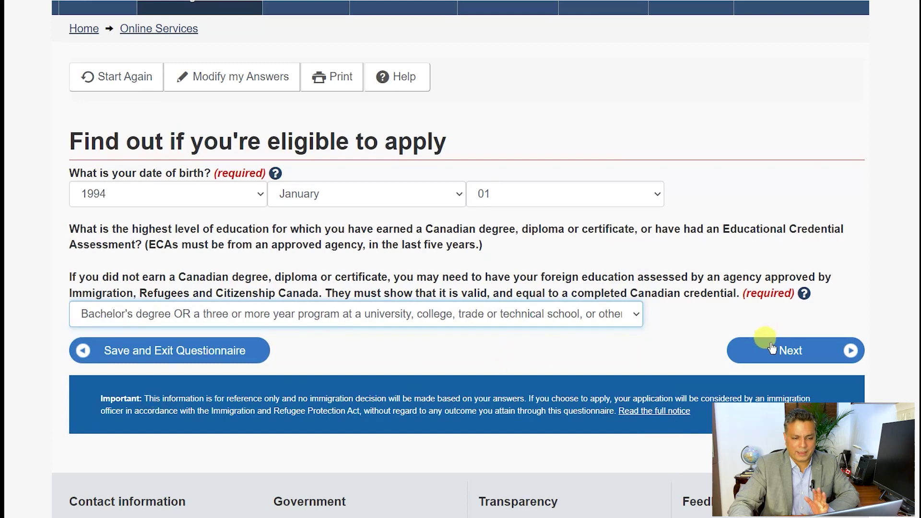
pyautogui.click(506, 321)
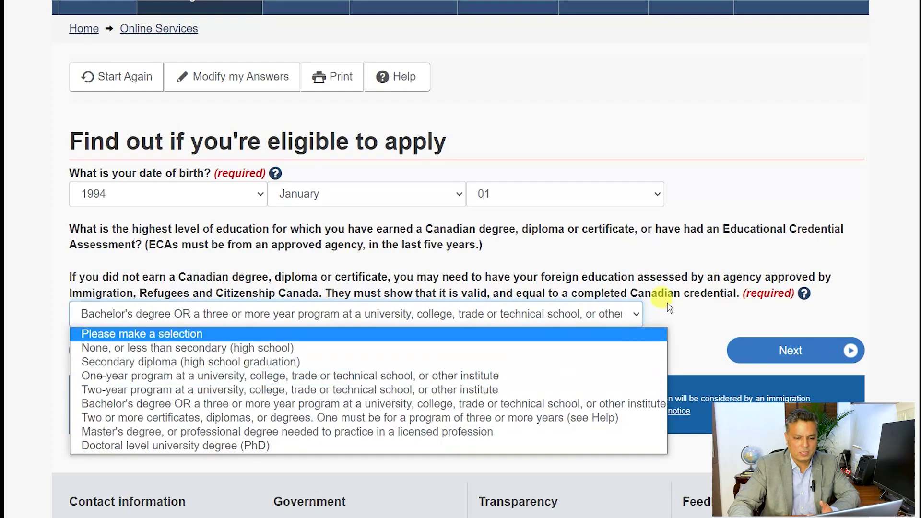
pyautogui.click(686, 306)
pyautogui.click(798, 347)
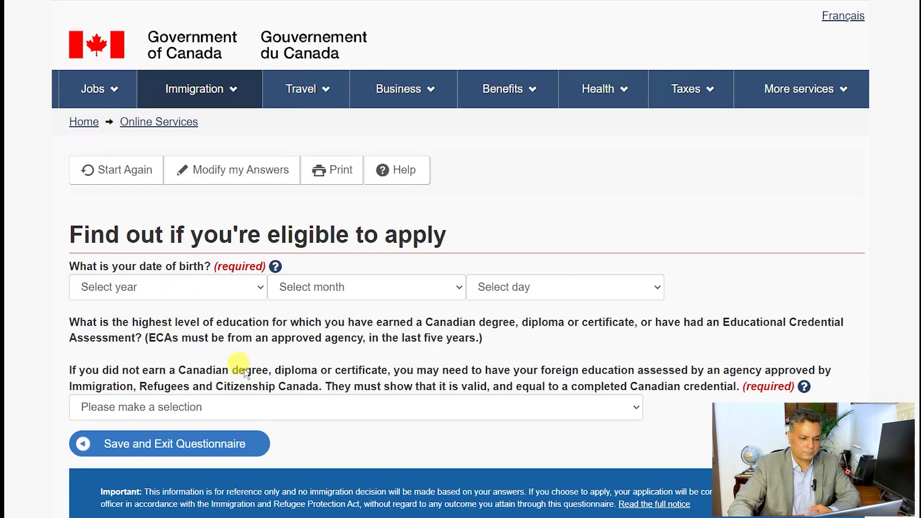
# Re-enter the applicant's date of birth and set the highest level of education to Bachelor's degree OR a three or more year program
pyautogui.click(172, 293)
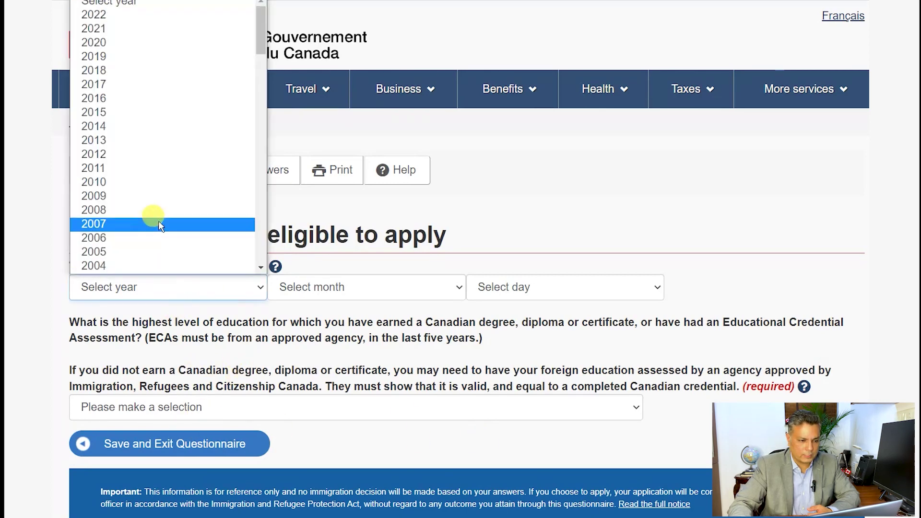
pyautogui.scroll(-8, 115, 264)
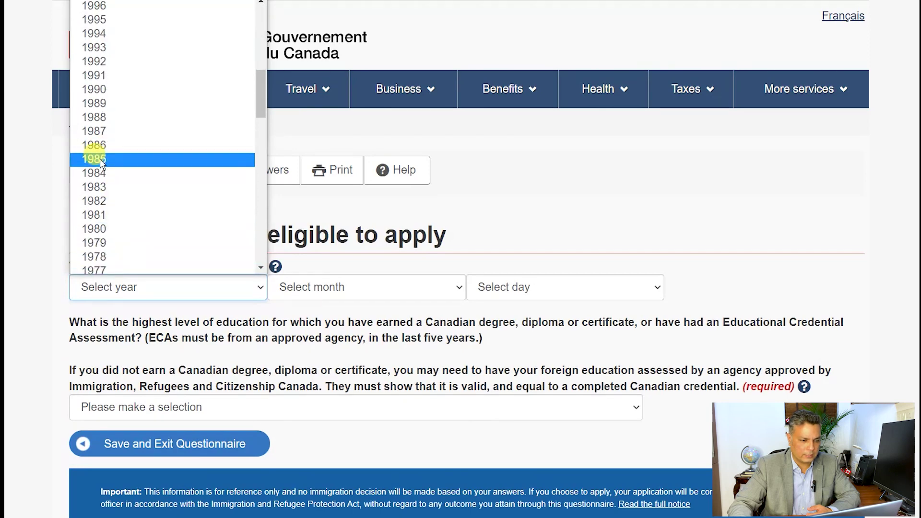
pyautogui.click(107, 34)
pyautogui.click(305, 287)
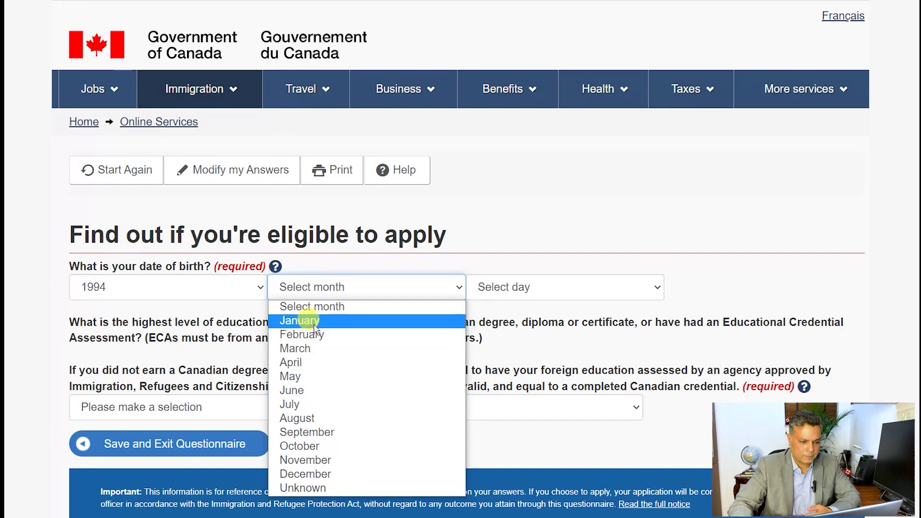
pyautogui.click(296, 319)
pyautogui.click(495, 288)
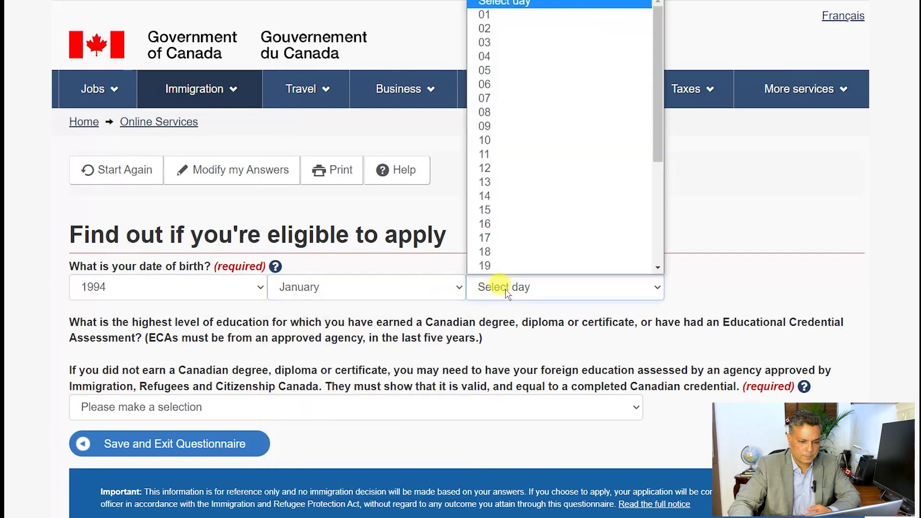
pyautogui.click(510, 12)
pyautogui.click(236, 410)
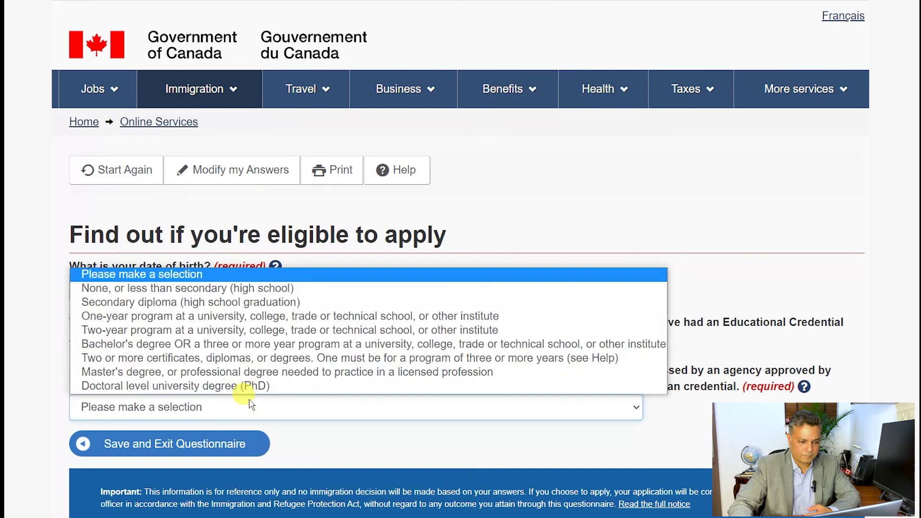
pyautogui.click(135, 345)
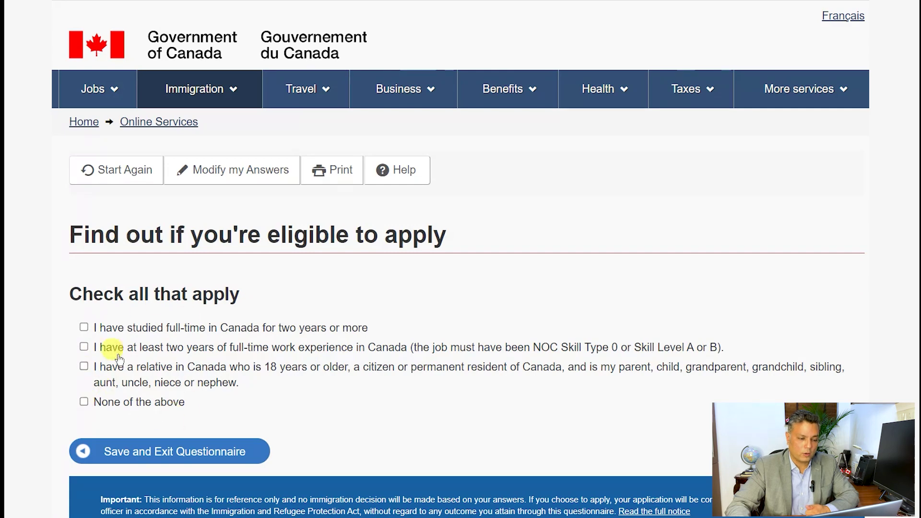
# Choose None of the above for study, work experience and relatives in Canada, set the marital status to Never Married/Single, and submit
pyautogui.click(102, 405)
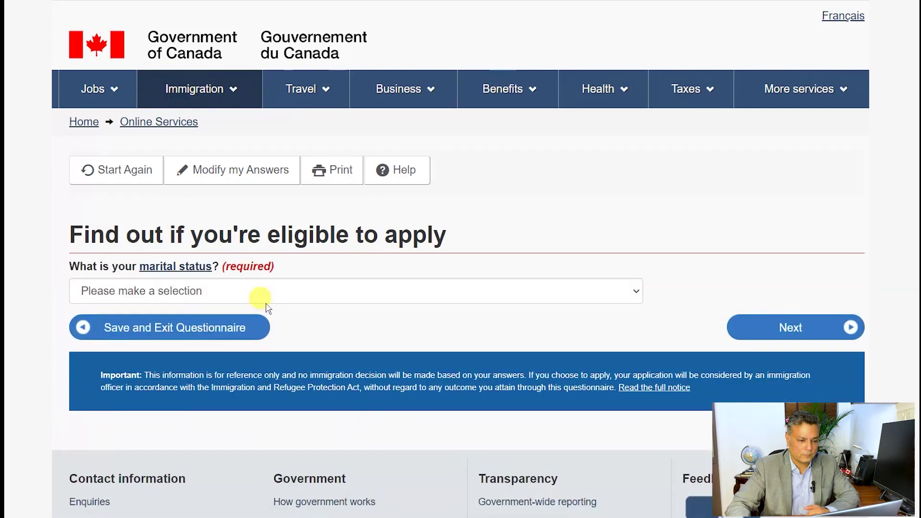
pyautogui.click(253, 294)
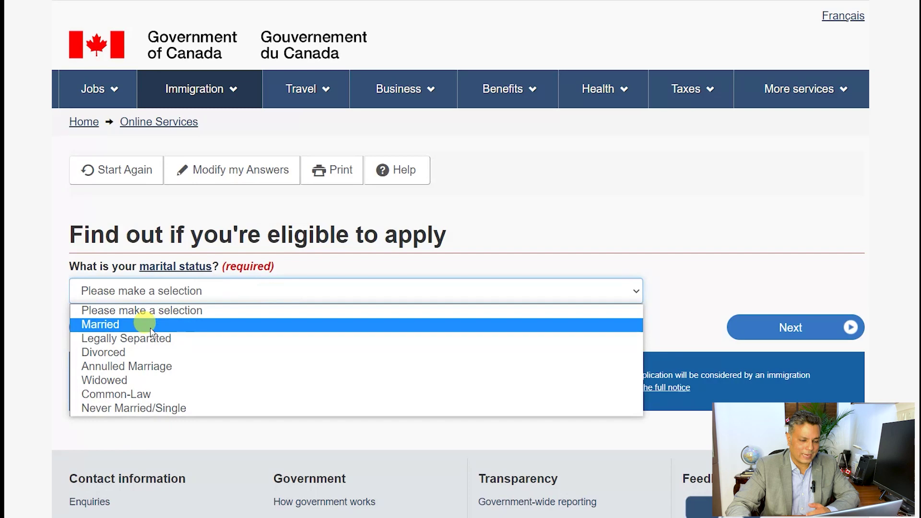
pyautogui.click(145, 408)
pyautogui.click(788, 328)
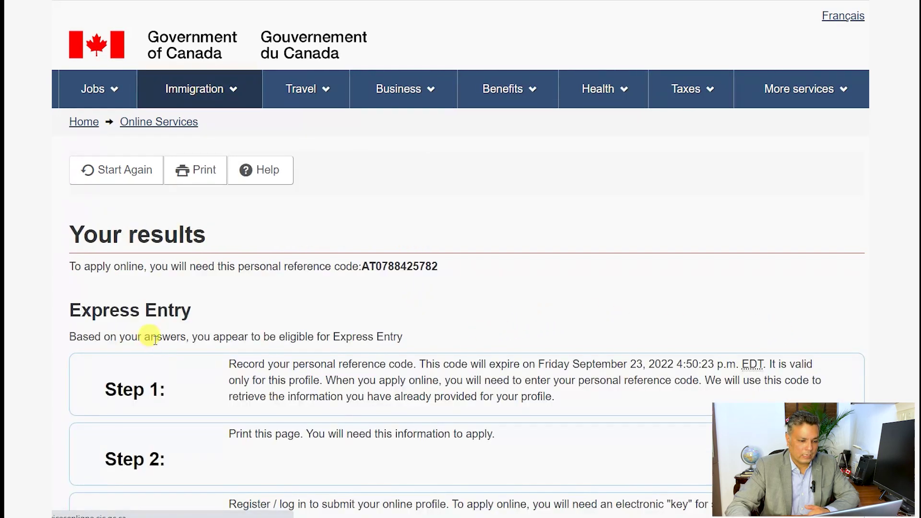
# Highlight the Express Entry eligibility statement and the personal reference code line on the results page
pyautogui.moveTo(70, 337); pyautogui.dragTo(411, 342)
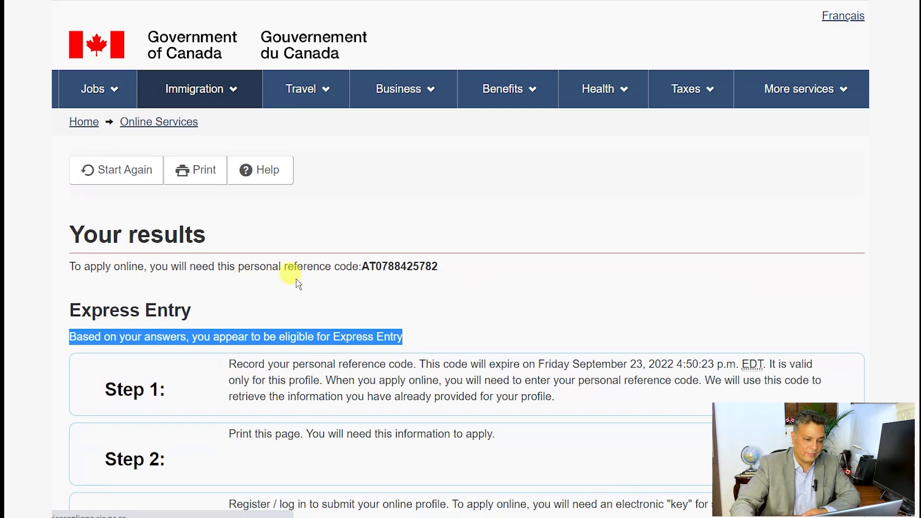
pyautogui.tripleClick(69, 265)
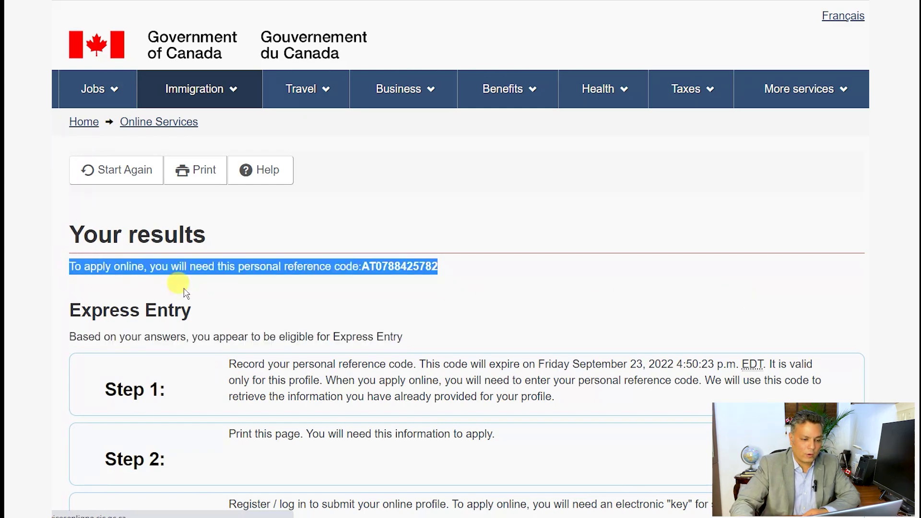